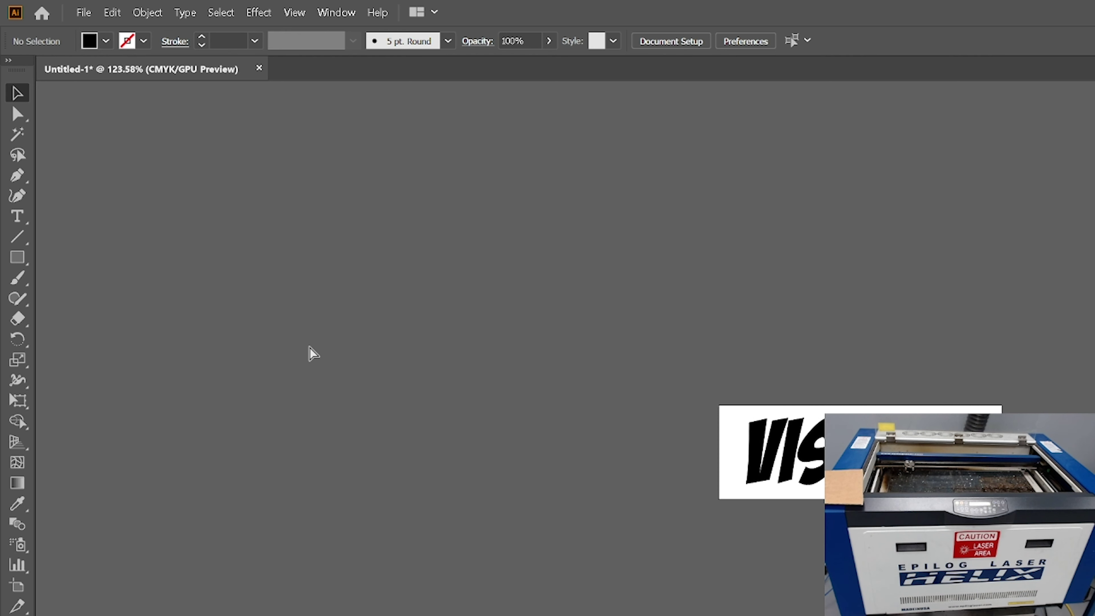
Show the rulers along the top and left canvas edges with Ctrl+R
key("ctrl+r")
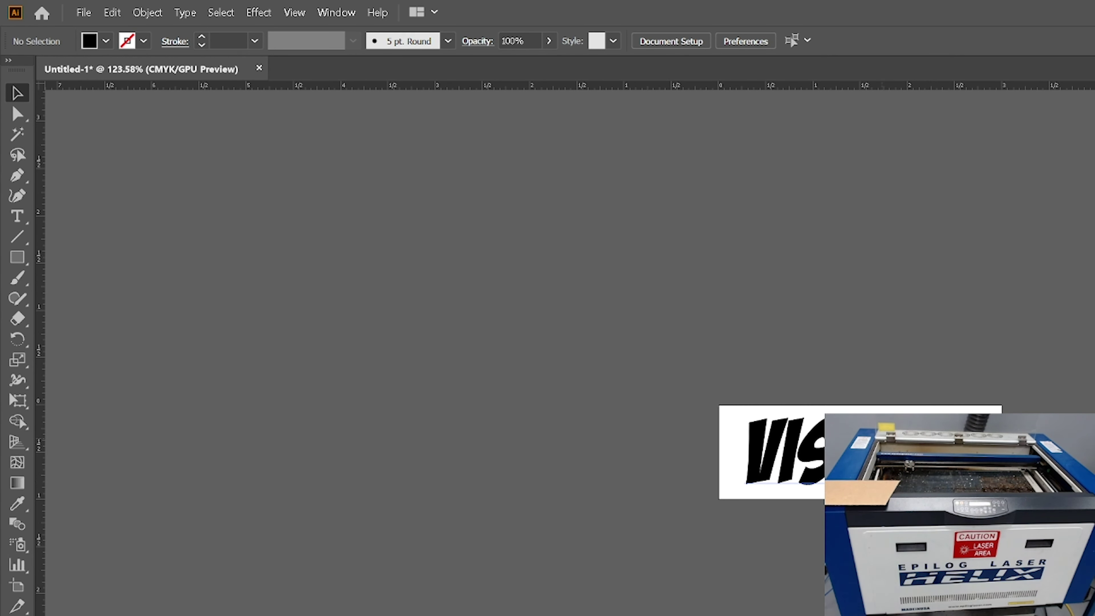
Open the Print dialog from the File menu, targeting the Epilog Engraver WinX64 printer
left_click(77, 14)
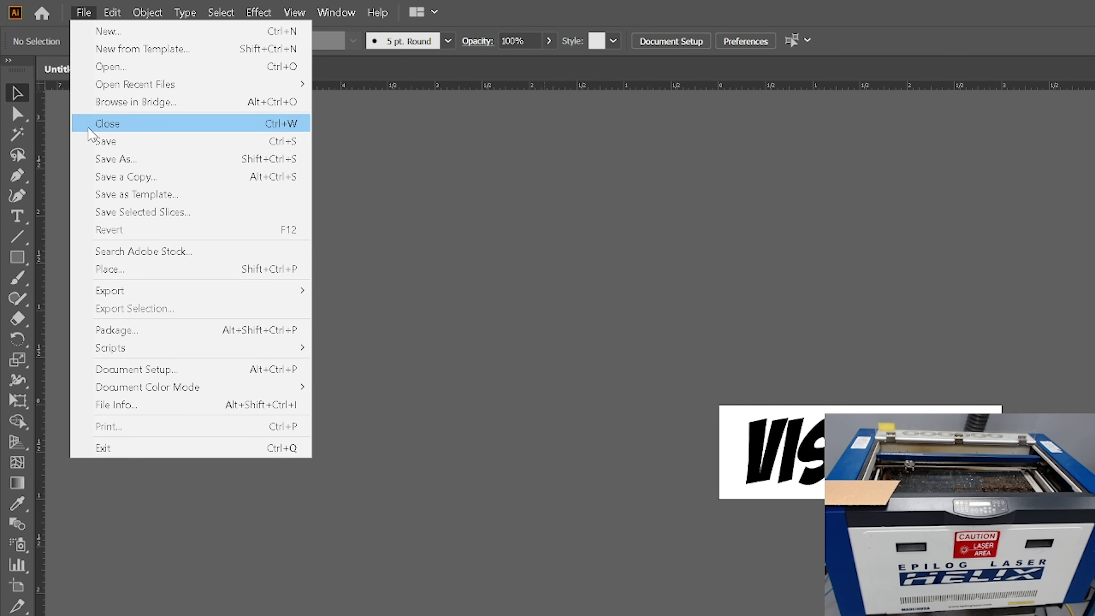
left_click(122, 431)
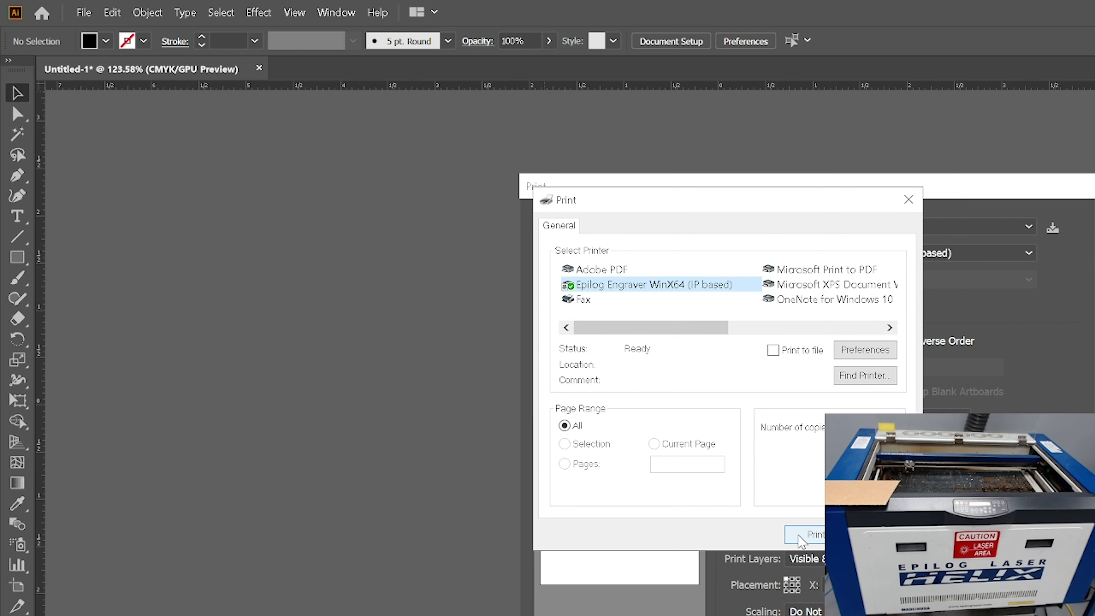
Open the Epilog printer's Printing Preferences and move the window into view
left_click(871, 351)
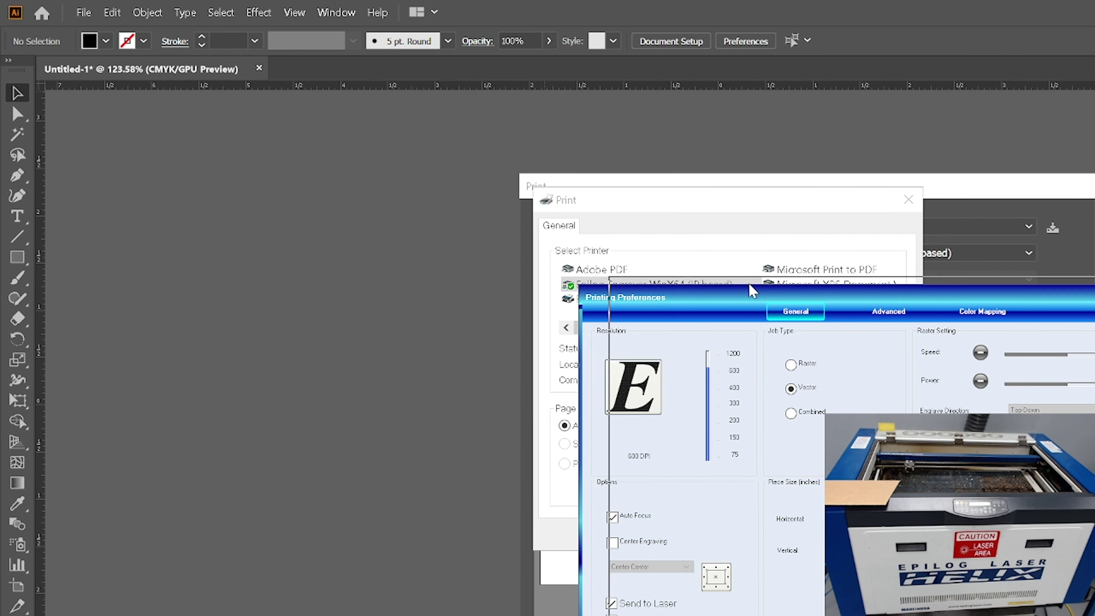
left_click_drag(721, 298, 525, 215)
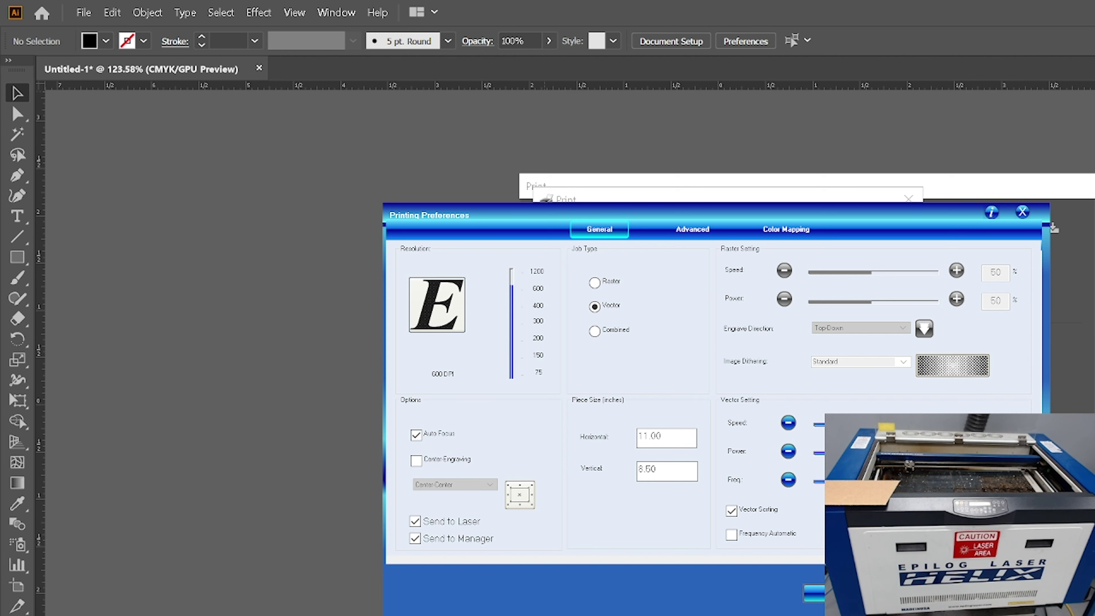
key("Return")
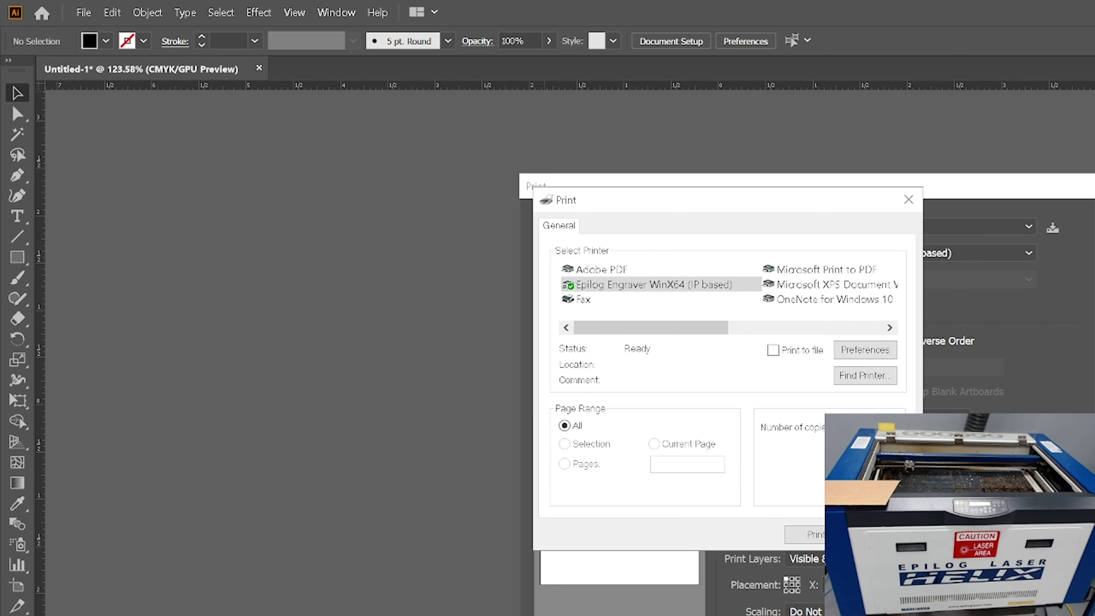
left_click(813, 536)
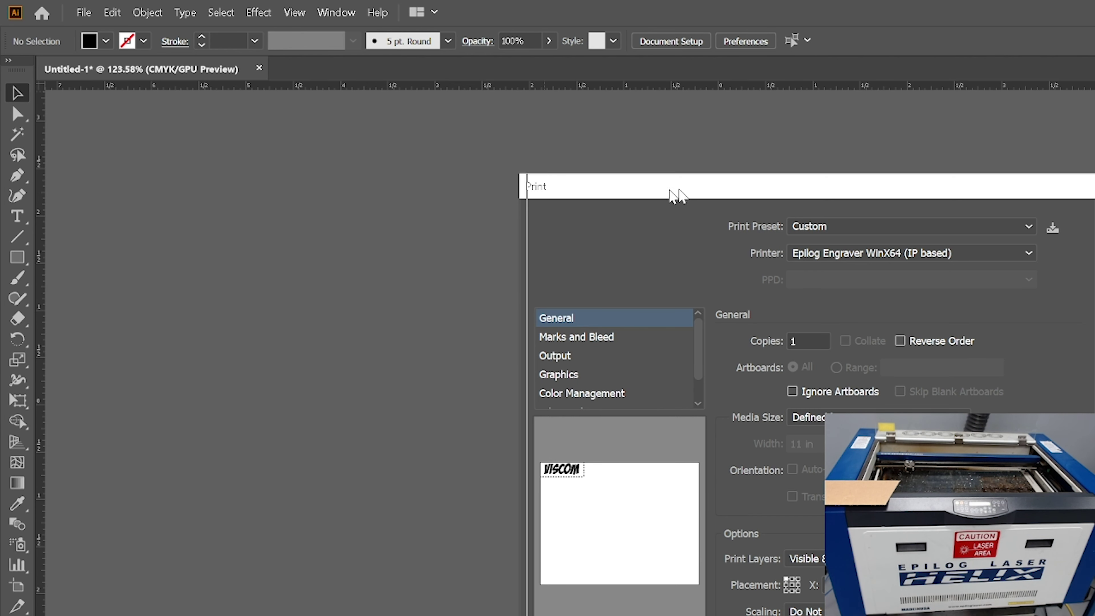
left_click_drag(663, 190, 633, 178)
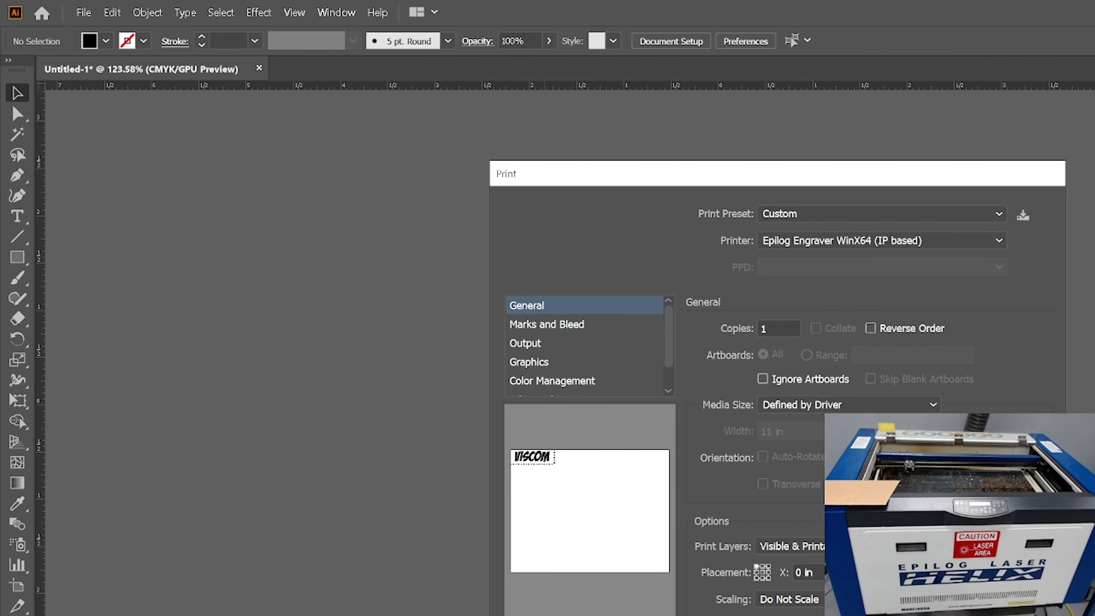
left_click(556, 611)
left_click(834, 338)
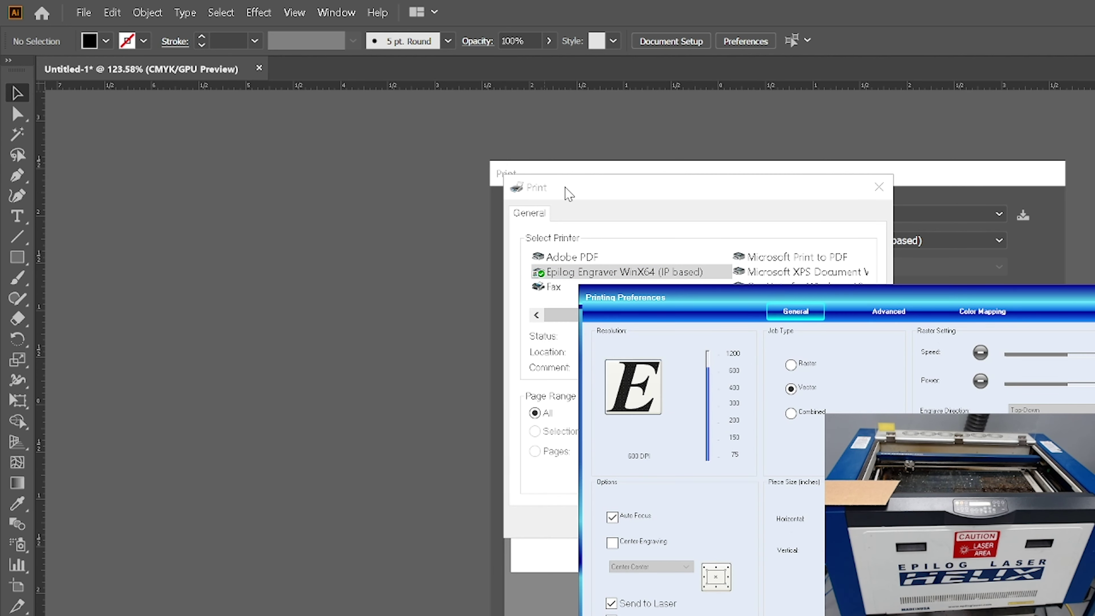
left_click_drag(686, 303, 427, 166)
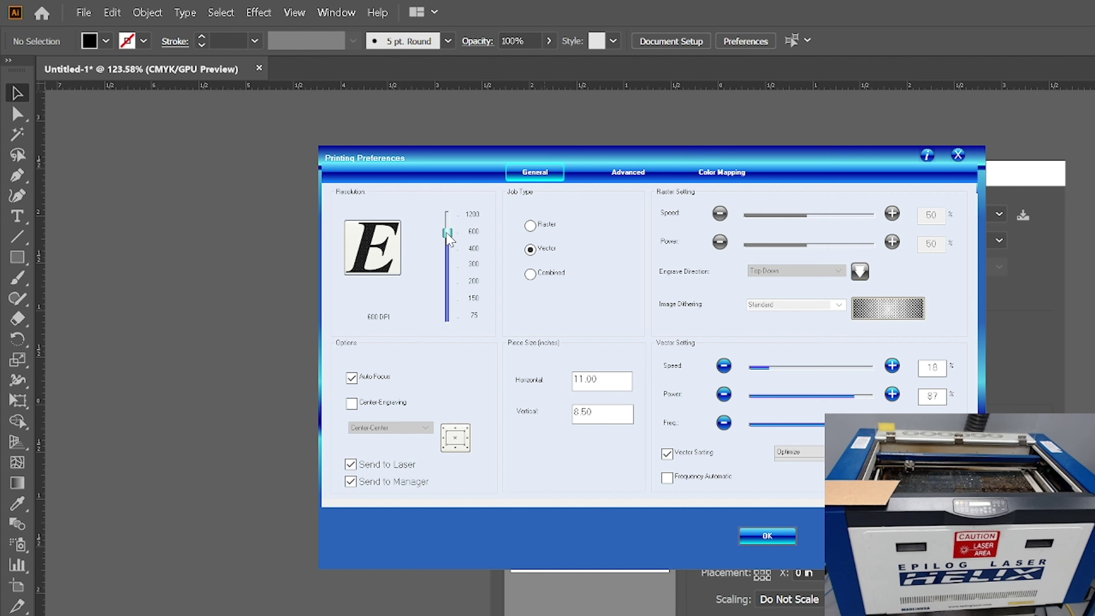
left_click_drag(448, 238, 448, 306)
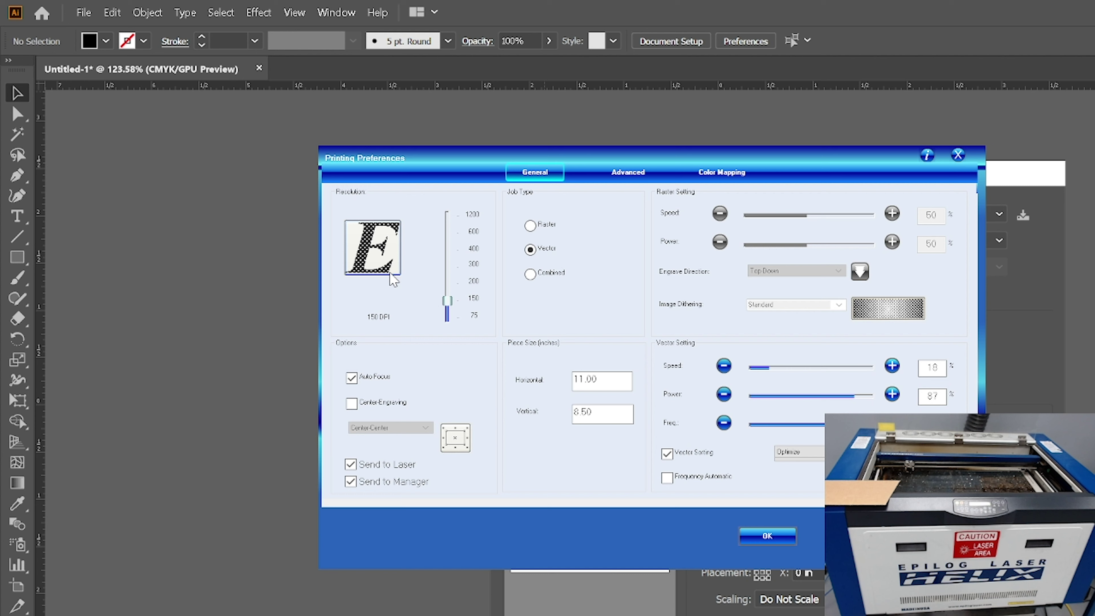
left_click_drag(448, 301, 448, 233)
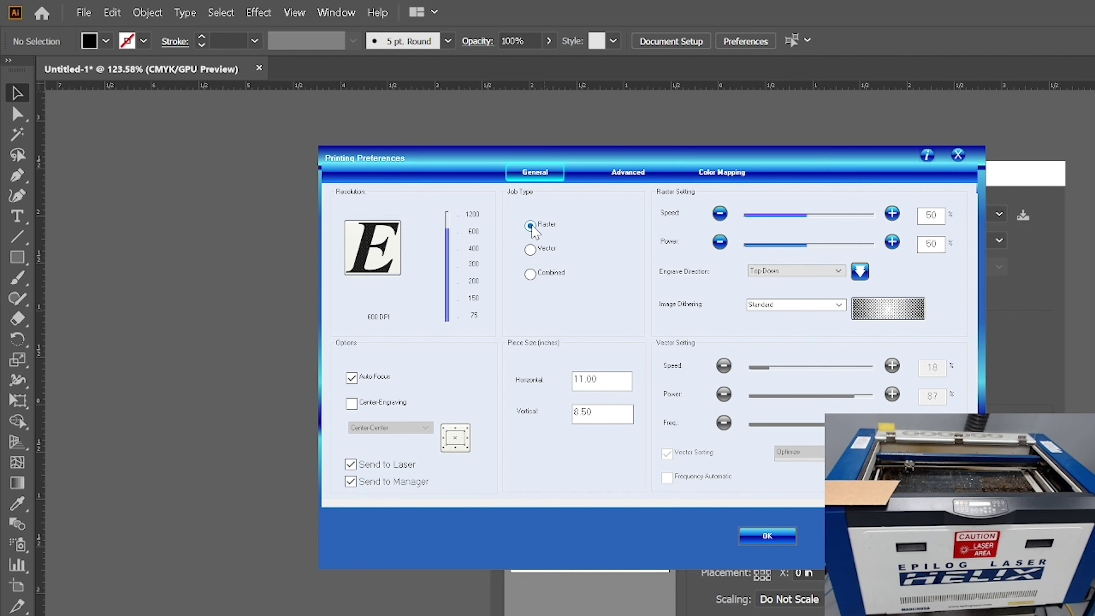
Set the Epilog job type to Raster after trying Vector and Combined
left_click(530, 249)
left_click(531, 274)
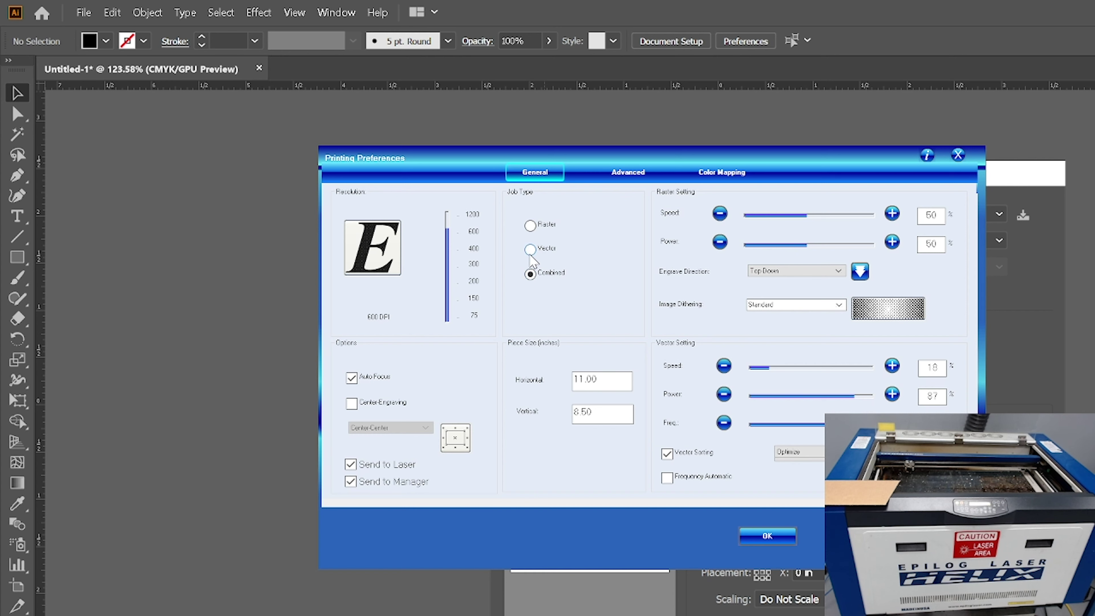
left_click(530, 226)
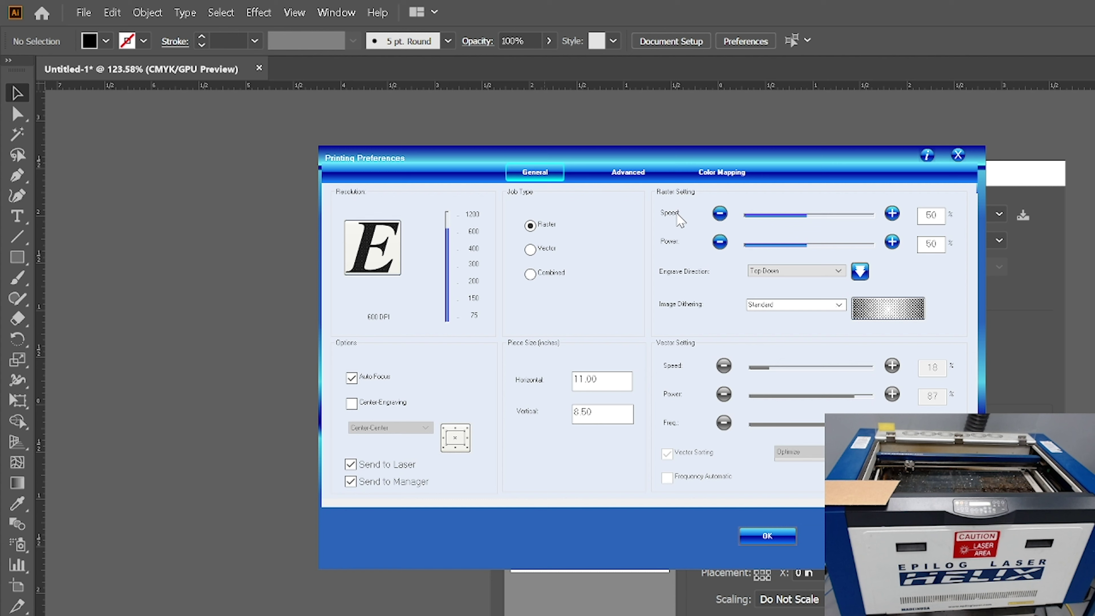
Set raster speed to 100% and power to 25%, then list the engrave direction choices
left_click_drag(807, 215, 871, 216)
left_click_drag(811, 246, 781, 253)
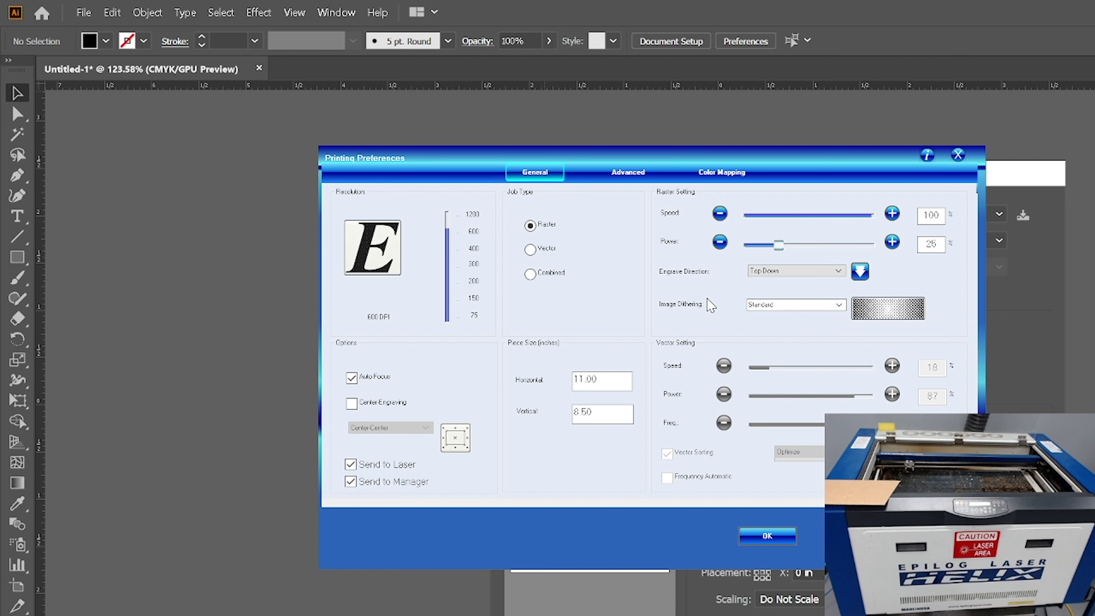
left_click(785, 272)
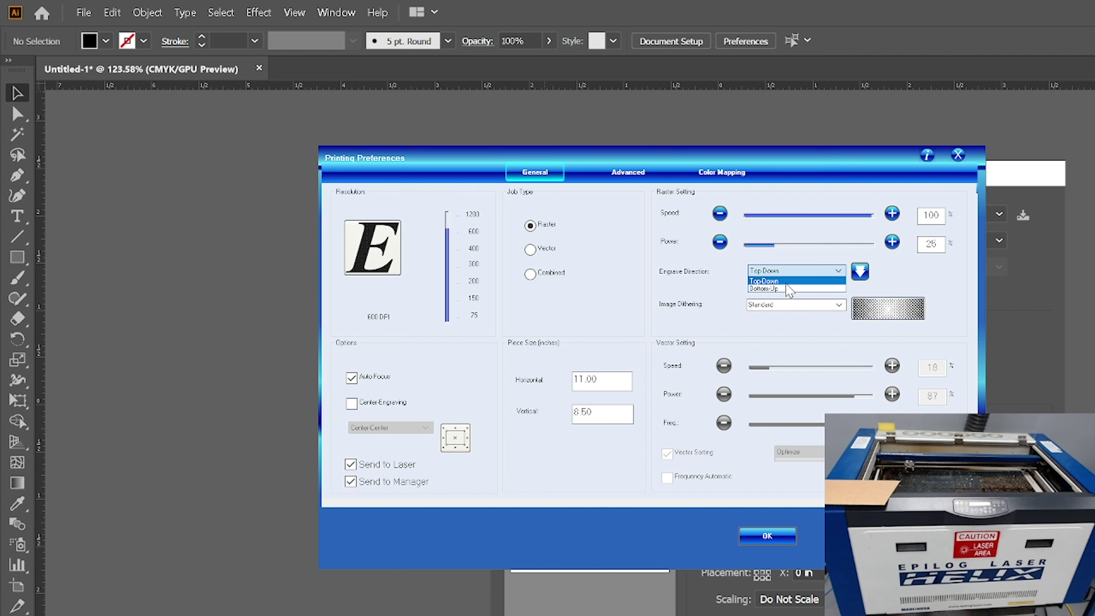
Keep the Top-Down engrave direction and Standard image dithering
left_click(786, 283)
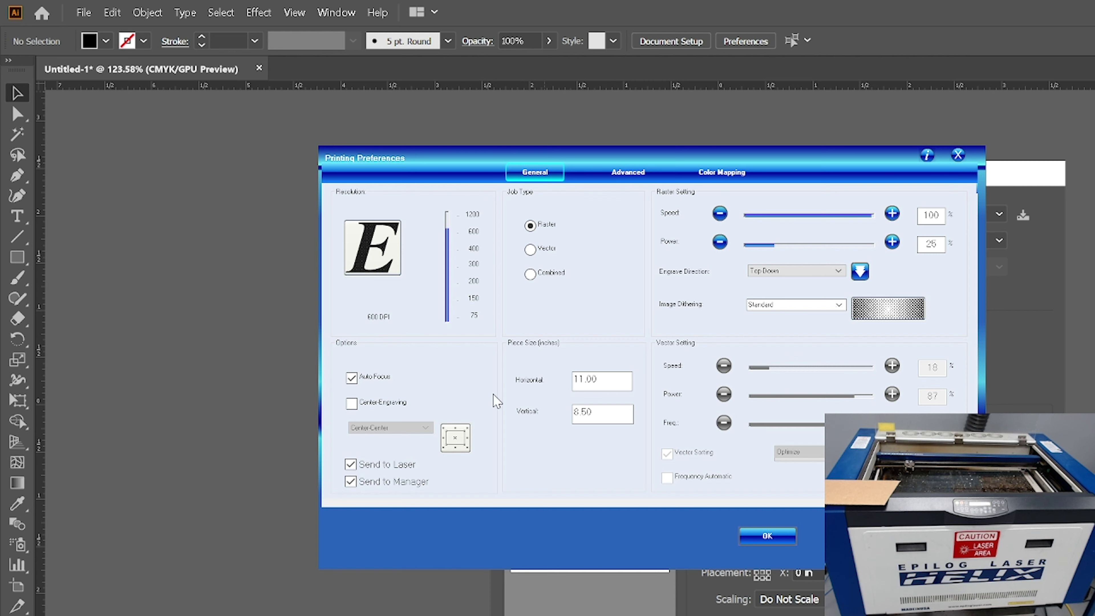
left_click(839, 305)
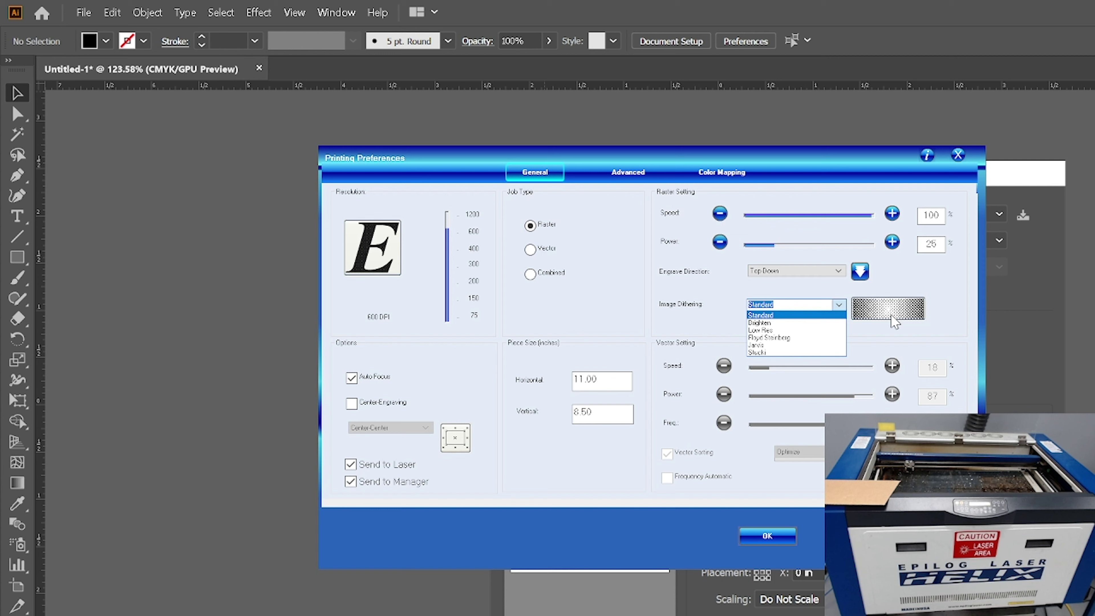
left_click(784, 315)
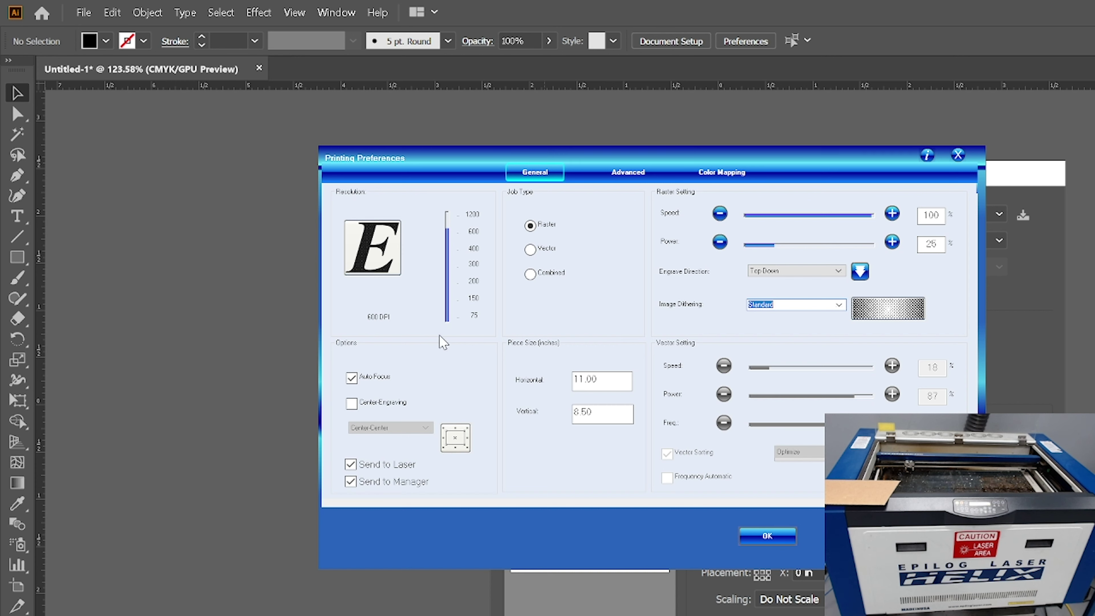
Turn off Auto Focus and shift the preferences window slightly left
left_click(352, 379)
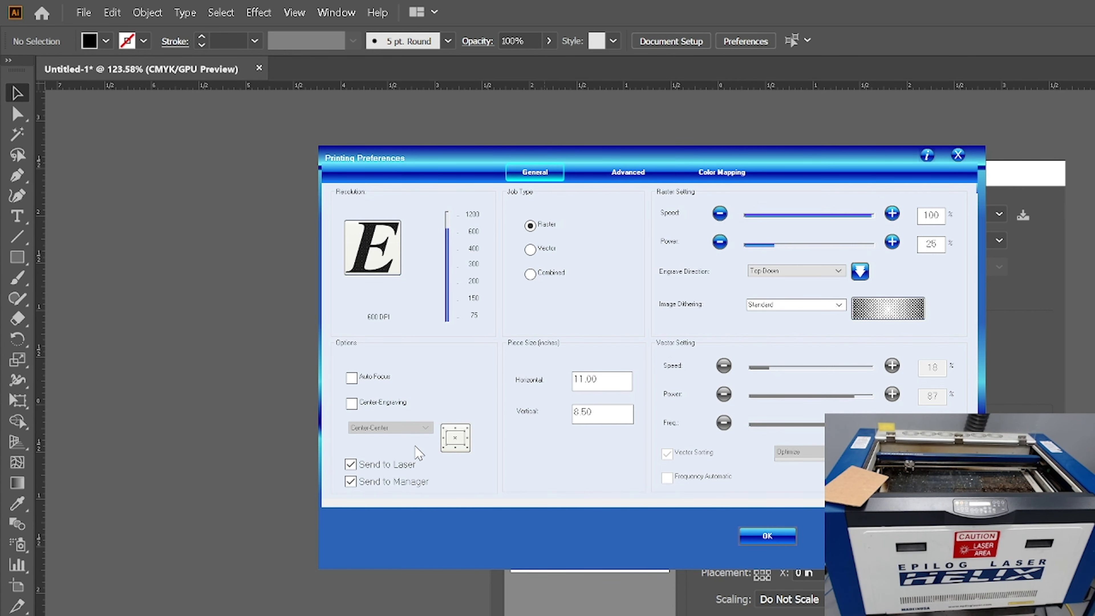
left_click_drag(427, 164, 404, 167)
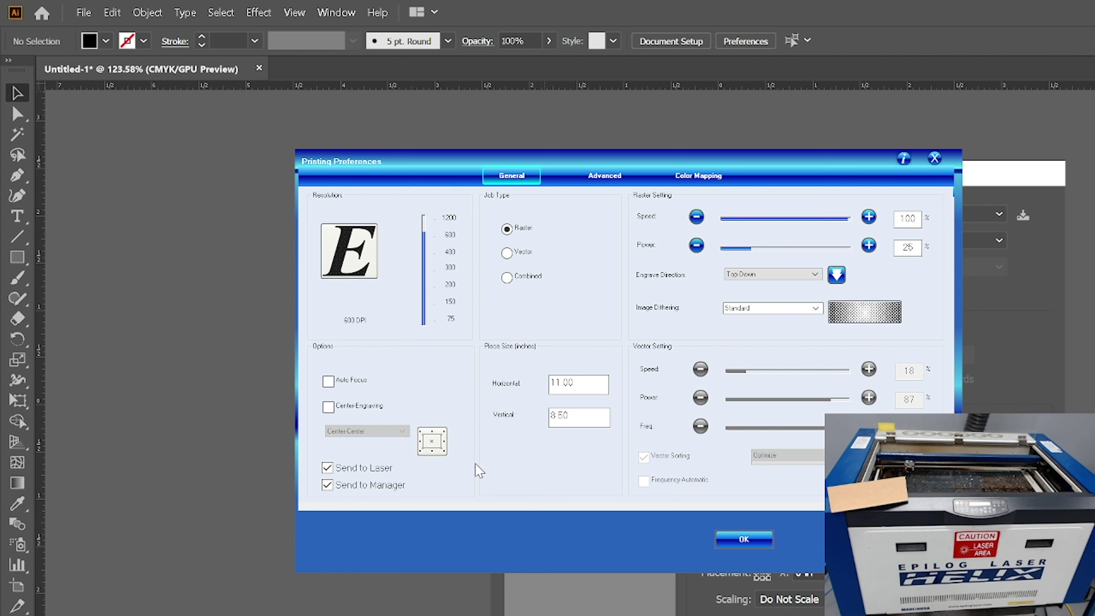
Change the piece size from 11.00 × 8.50 to 3 inches horizontal by 1 inch vertical
left_click_drag(576, 383, 555, 415)
left_click_drag(579, 383, 531, 398)
type("3")
left_click_drag(603, 416, 540, 417)
type("1")
key("shift+Tab")
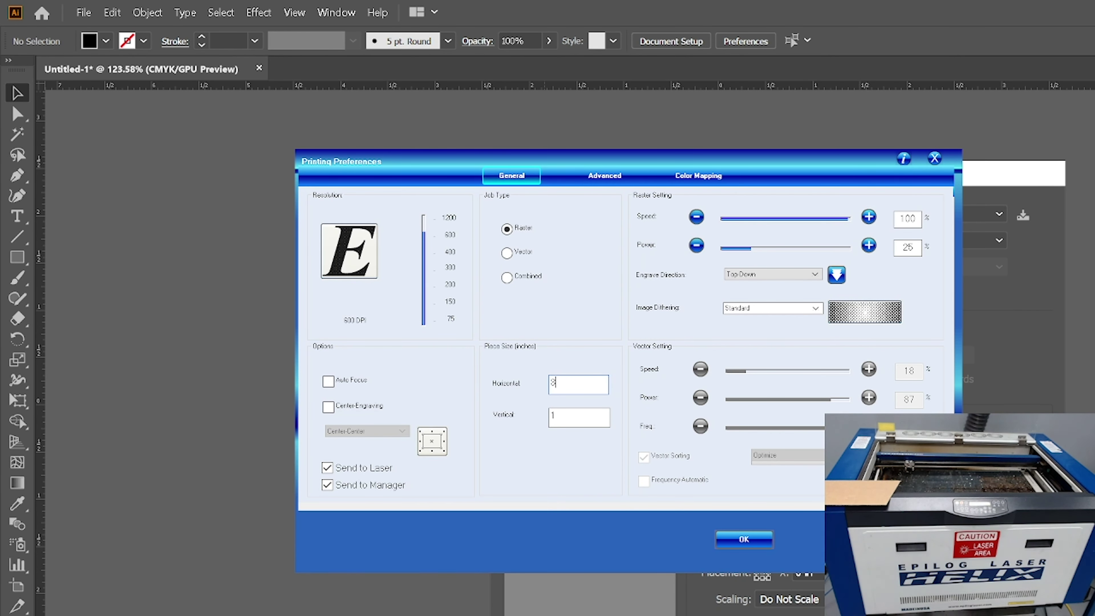
double_click(554, 418)
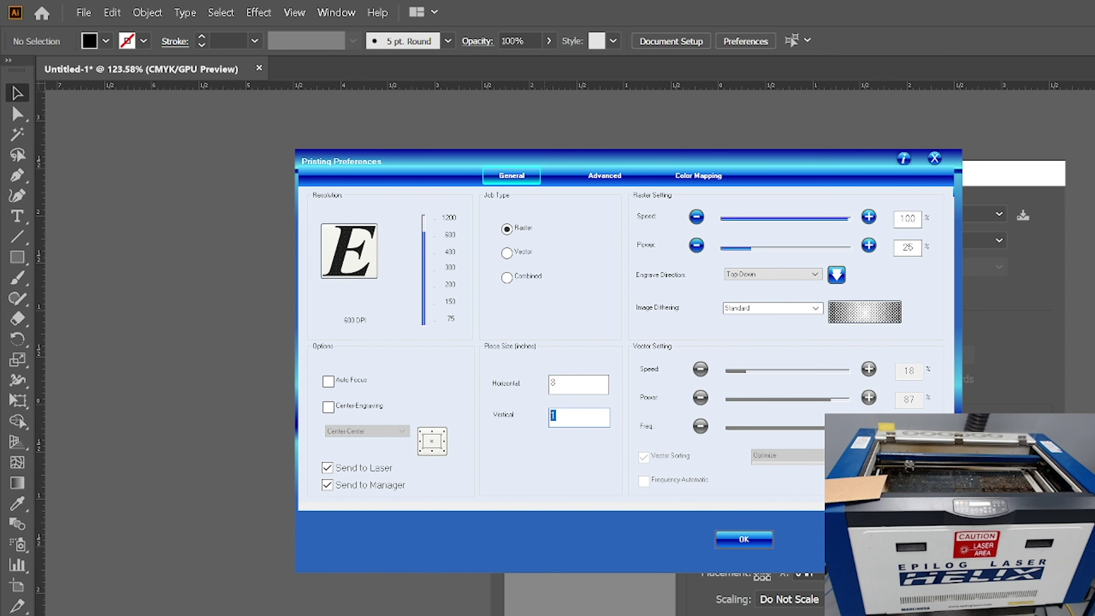
Apply the laser settings and return to Illustrator's Print dialog with a 3 × 1 inch page
left_click(744, 539)
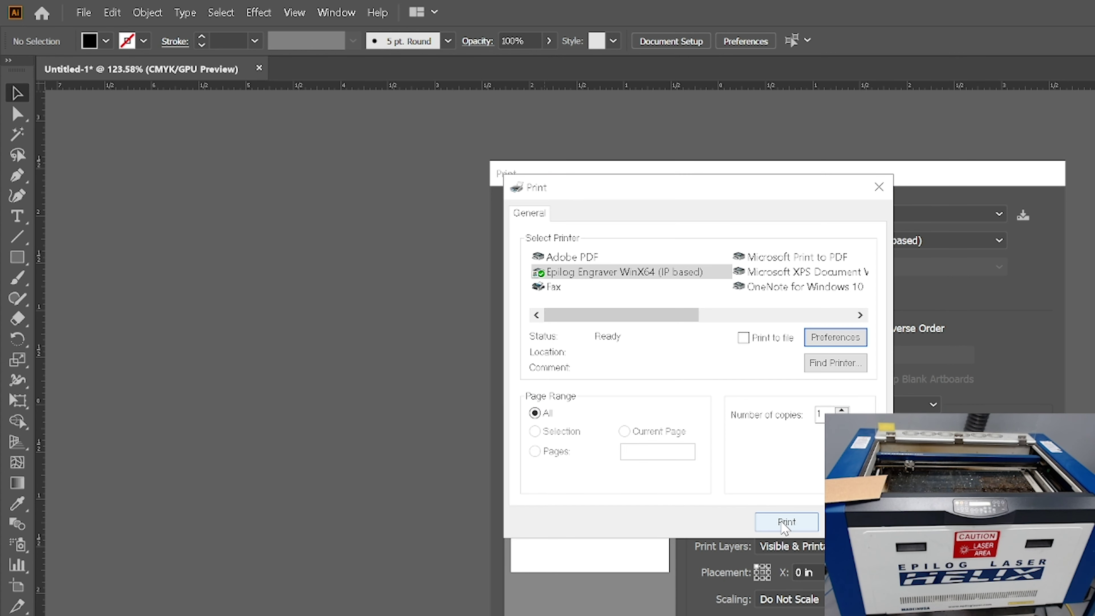
left_click(784, 523)
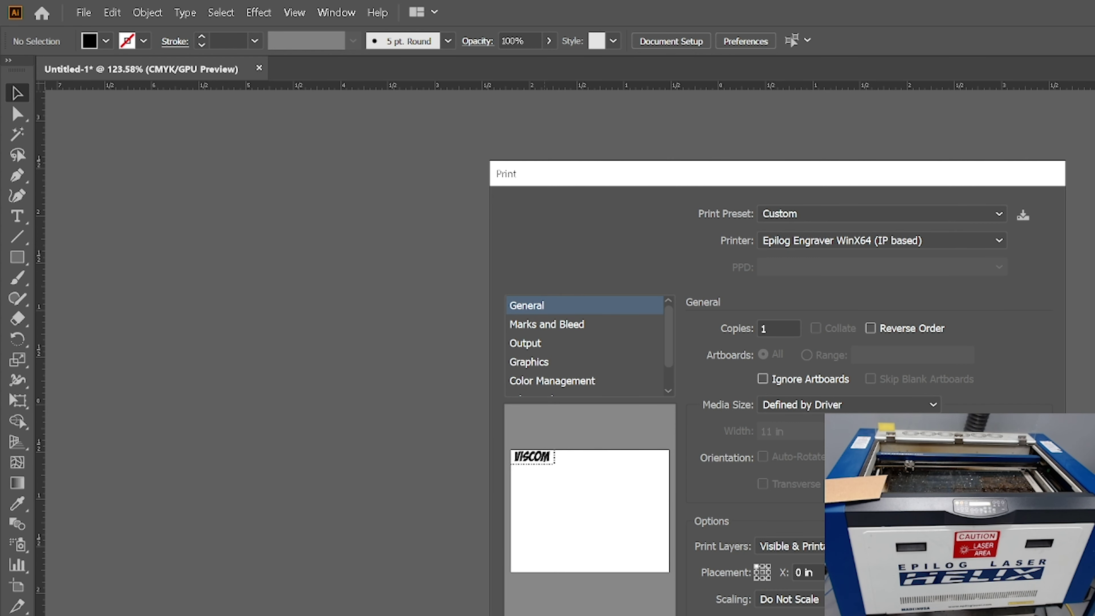
left_click(785, 522)
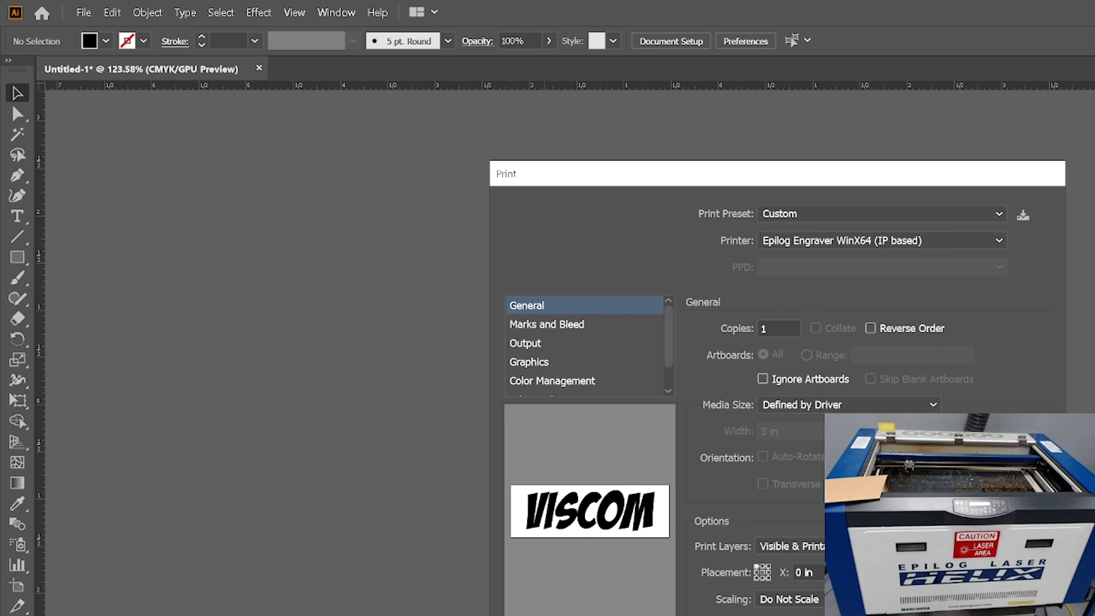
left_click(784, 522)
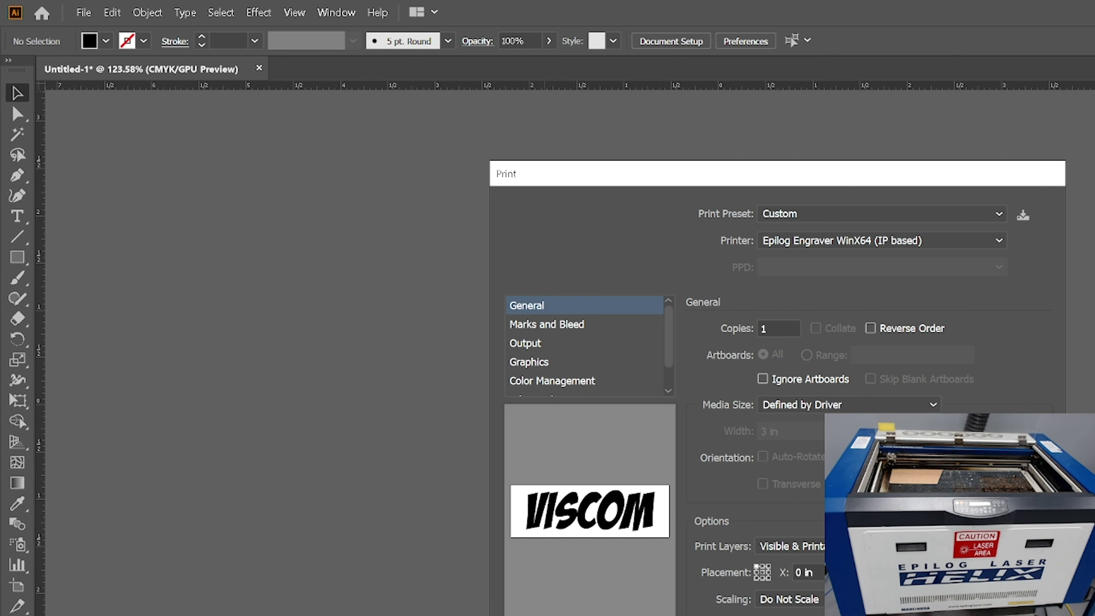
Send the VISCOM job to the Epilog laser from the Print dialog
key("Return")
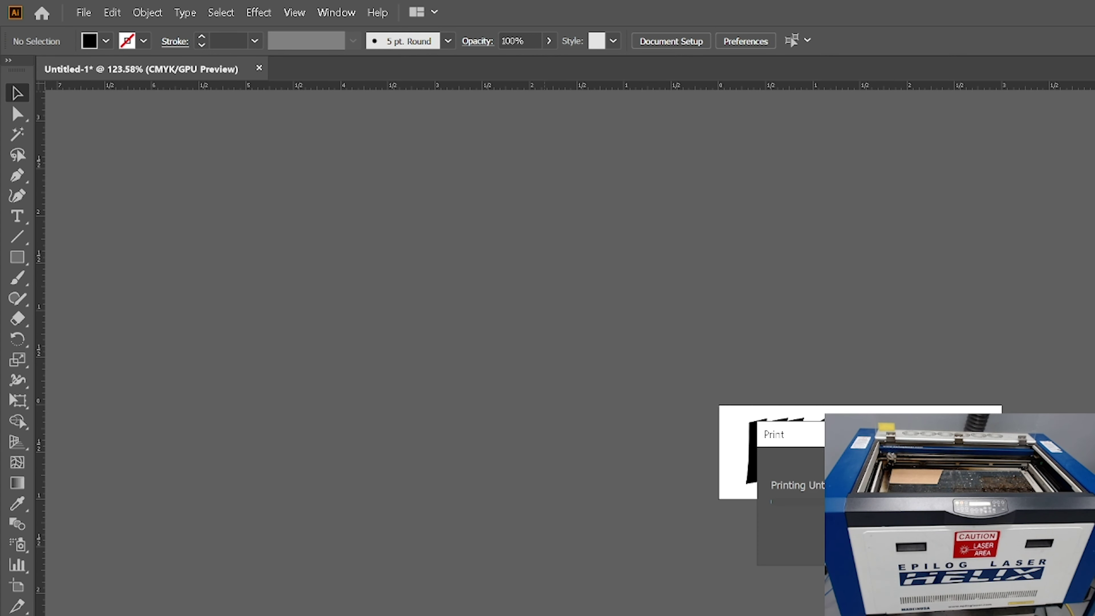